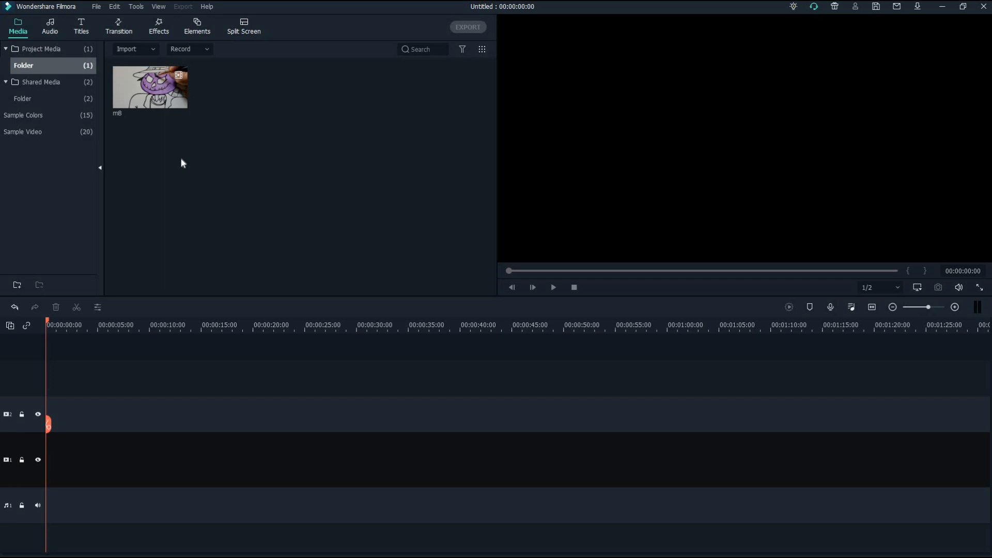
Add the Gaming Set Old World Opener 2 title from the Old World Pack to the start of the timeline and preview it
click(82, 26)
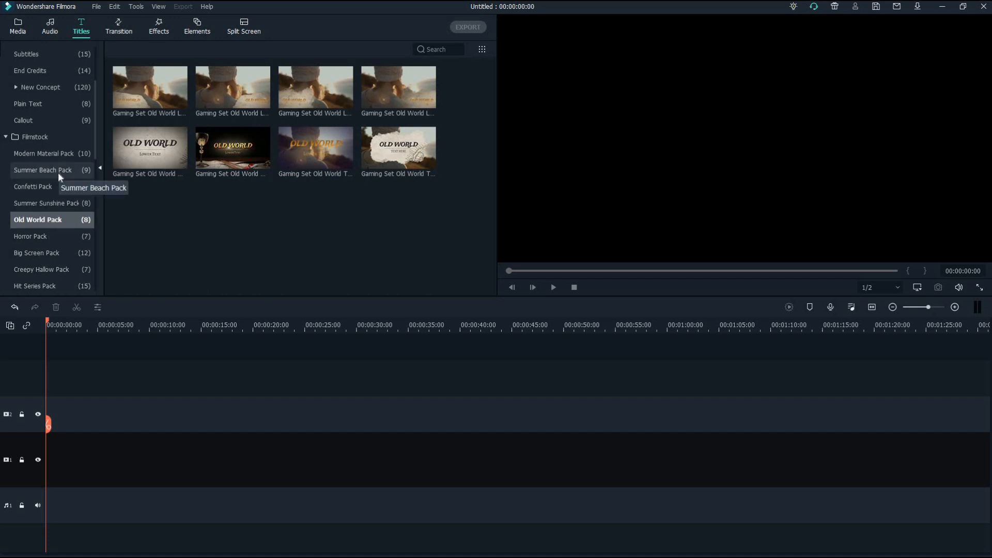
scroll(59, 172, down, 2)
scroll(65, 162, up, 4)
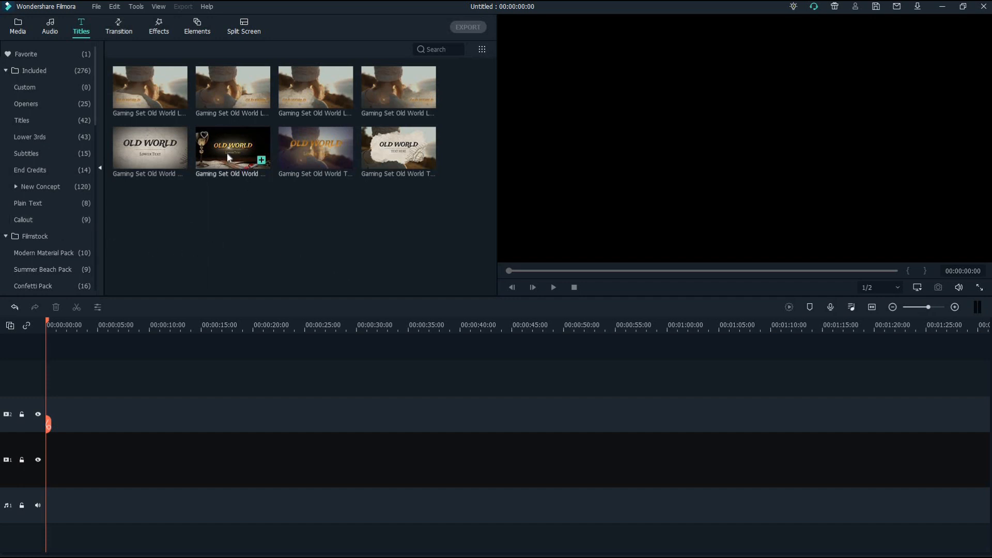
click(261, 160)
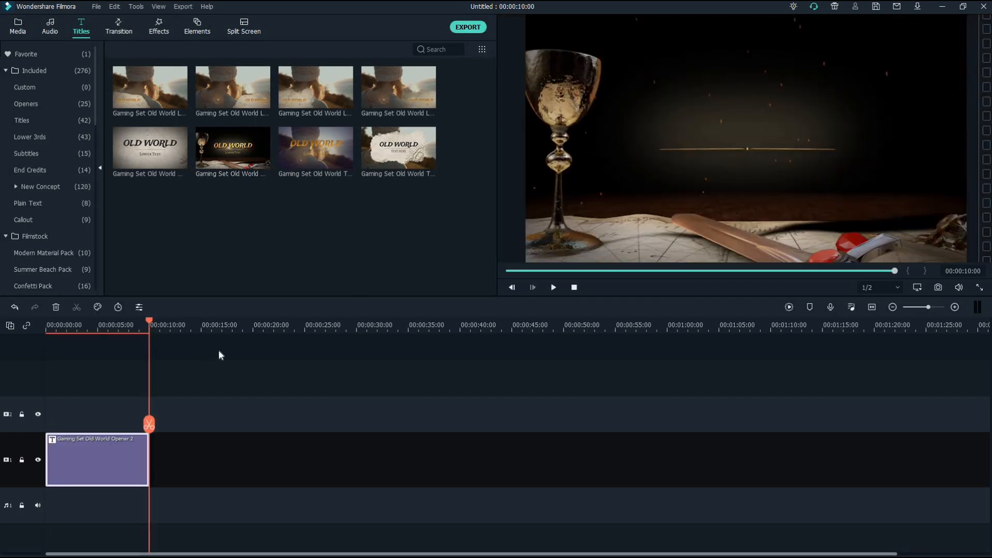
click(554, 288)
Append the pumpkin painting video after the opener on the timeline, keeping the project settings of 1920 x 1080 at 25fps
click(18, 26)
mouse_move(169, 96)
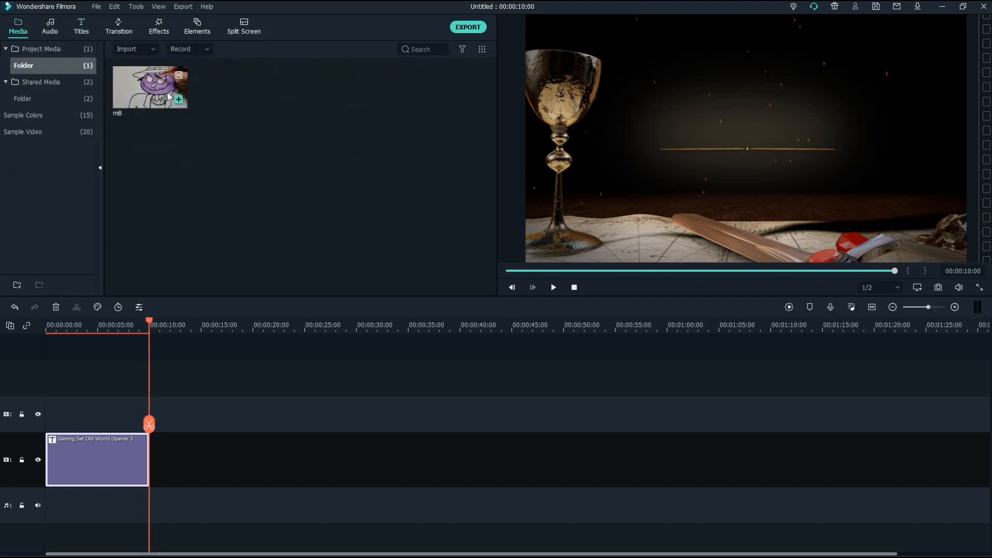
click(178, 100)
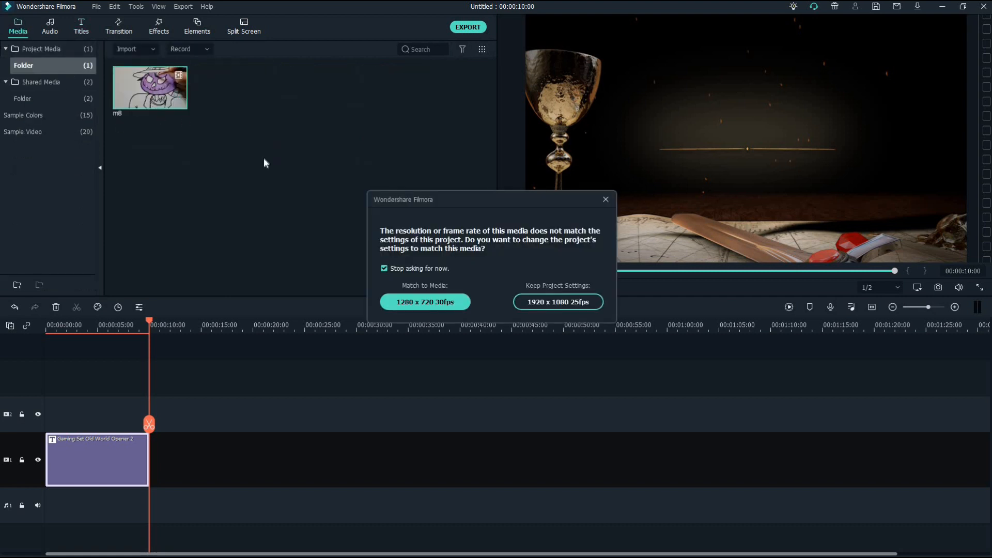
click(571, 305)
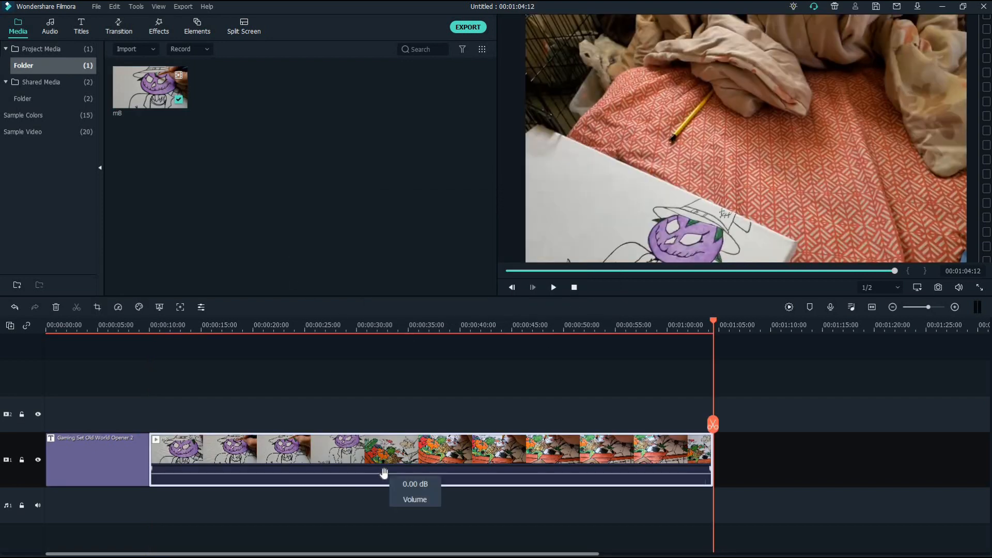
Preview the first two Old World Pack transitions and apply the first one to both ends of the painting video clip
click(104, 459)
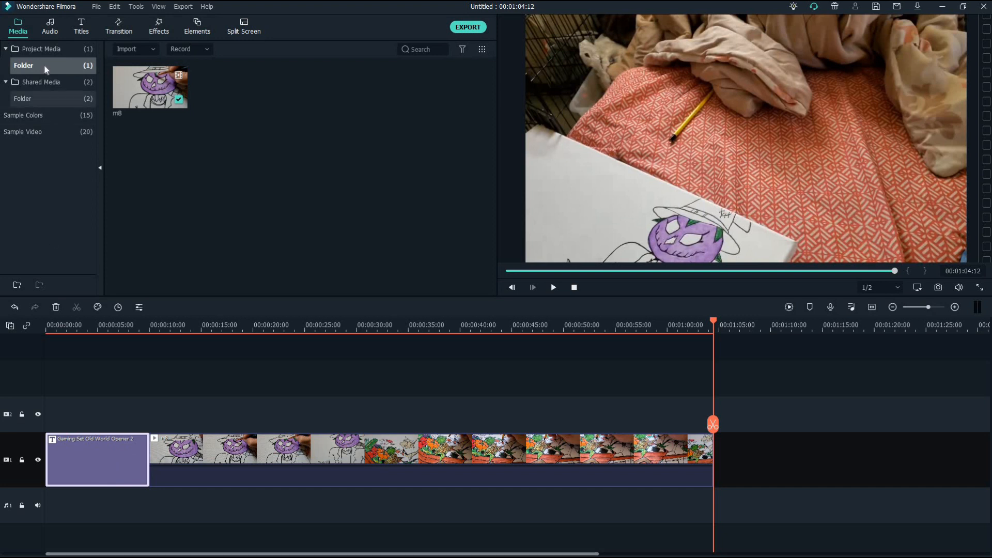
click(118, 26)
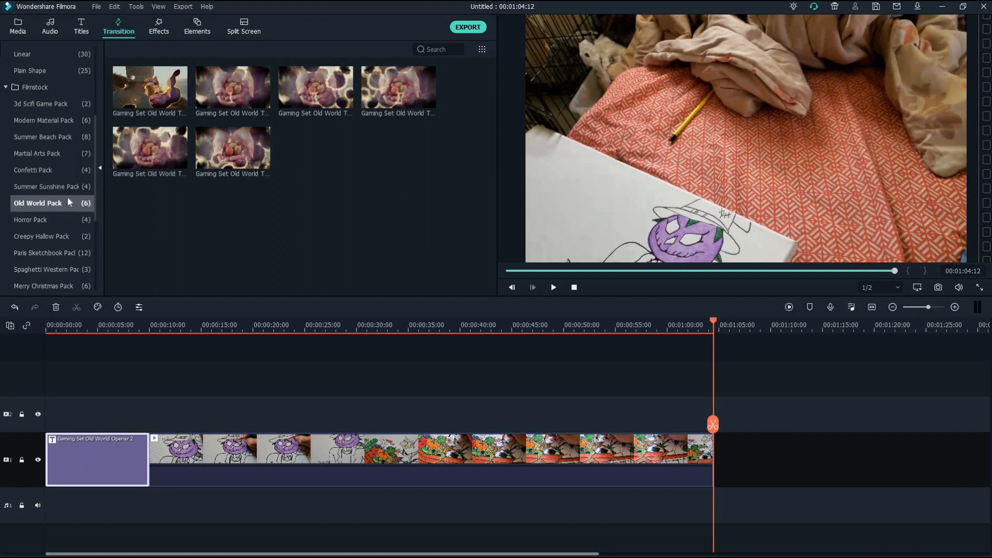
click(218, 92)
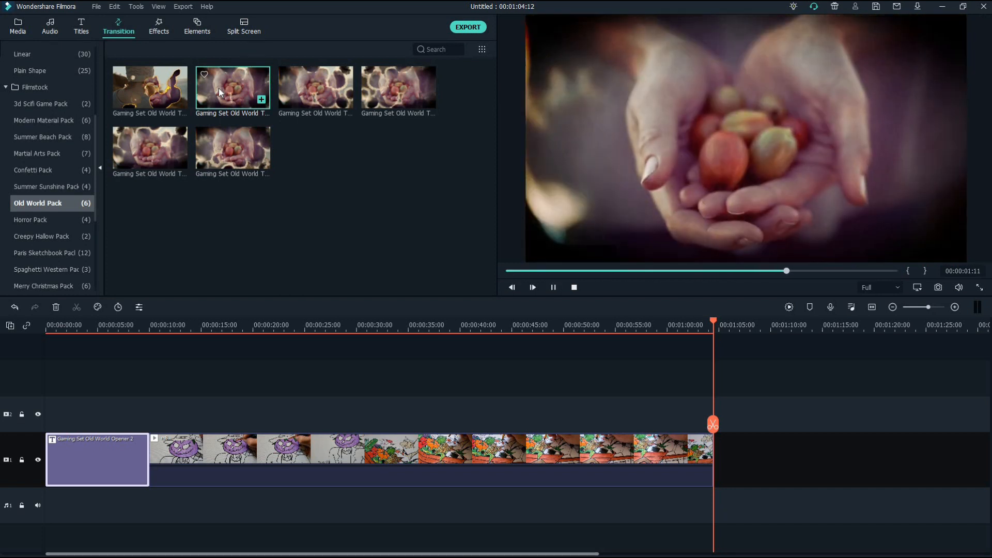
click(157, 78)
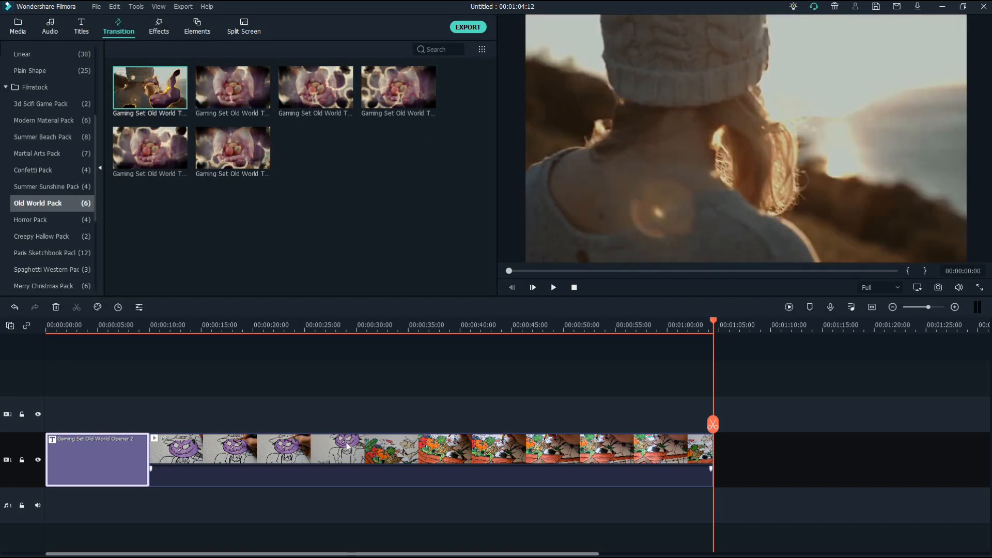
click(350, 454)
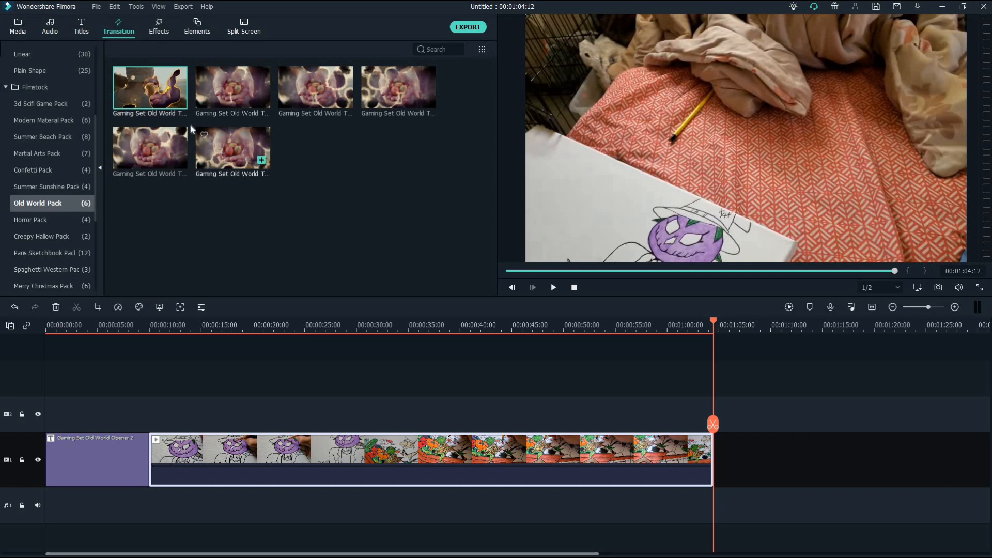
click(179, 101)
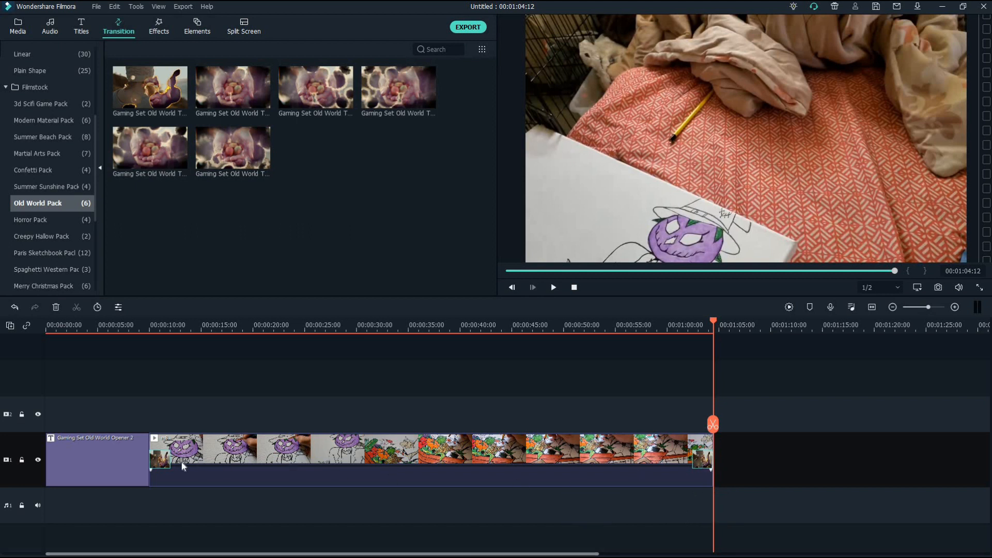
Move the first transition onto the cut between the opener and the video, and shorten both transitions slightly
drag(158, 457, 149, 458)
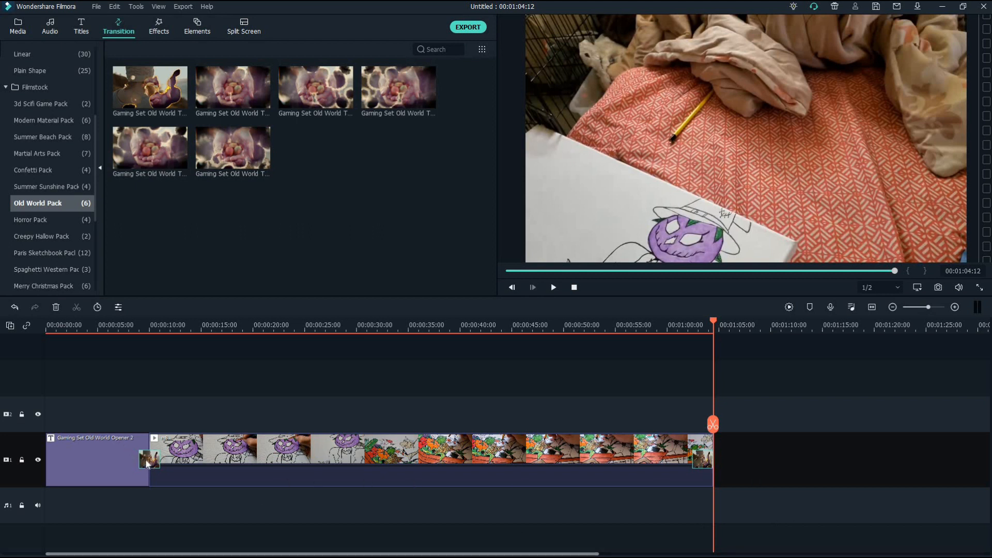
mouse_move(135, 455)
mouse_down()
mouse_move(115, 458)
mouse_move(141, 469)
mouse_up()
mouse_move(692, 456)
mouse_down()
mouse_move(680, 454)
mouse_move(695, 454)
mouse_up()
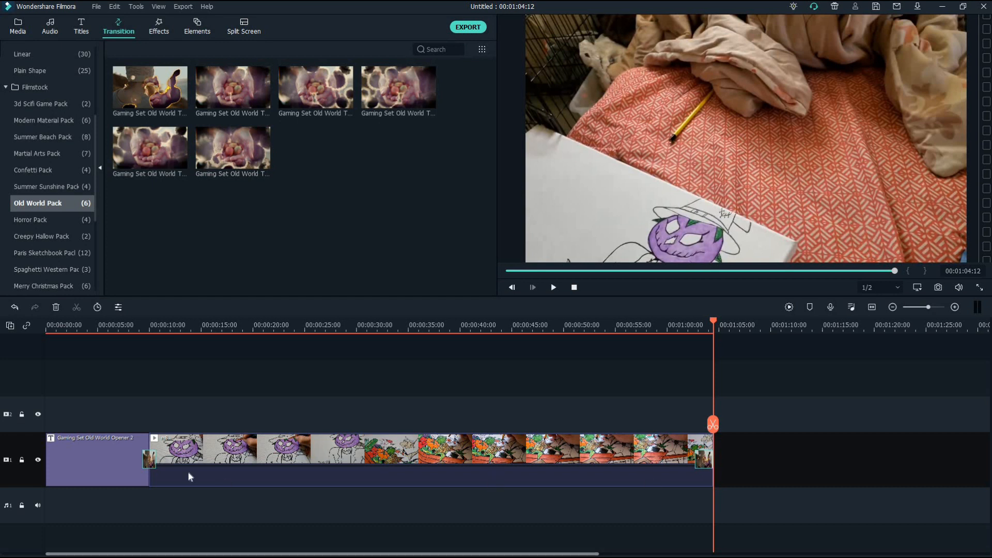
Delete the transition at the end of the video clip and undo the deletion
right_click(703, 463)
click(720, 495)
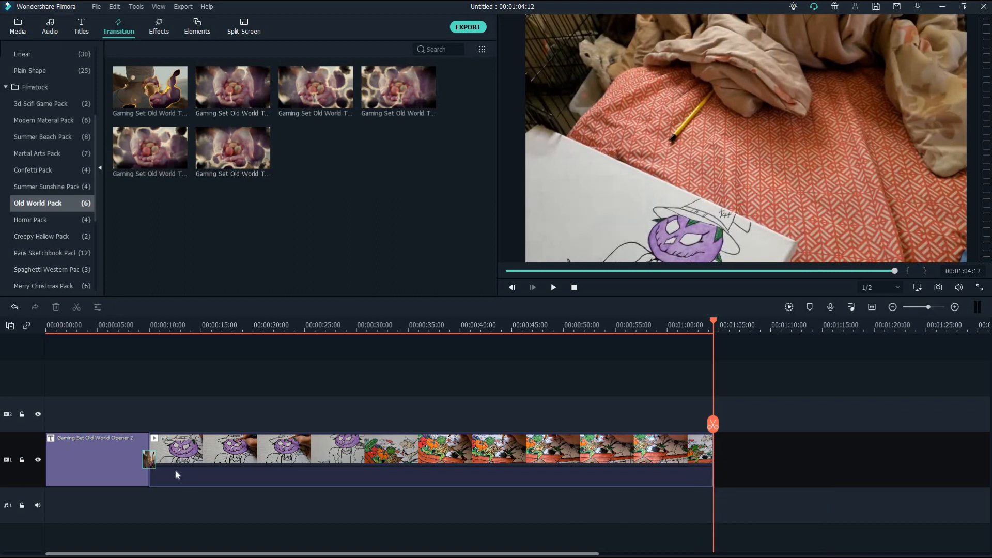
key(ctrl+z)
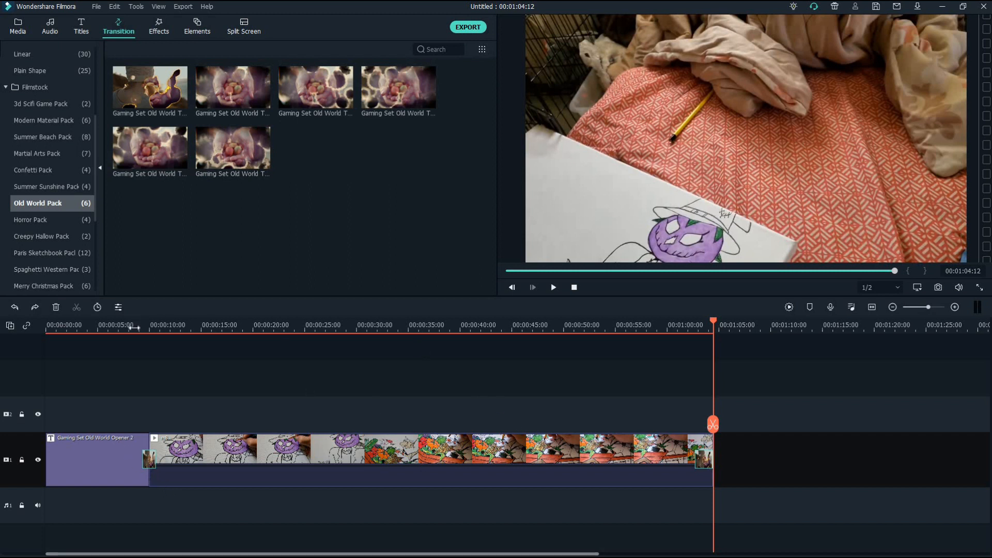
Play back the transition between the opener and the painting video
click(133, 326)
click(552, 288)
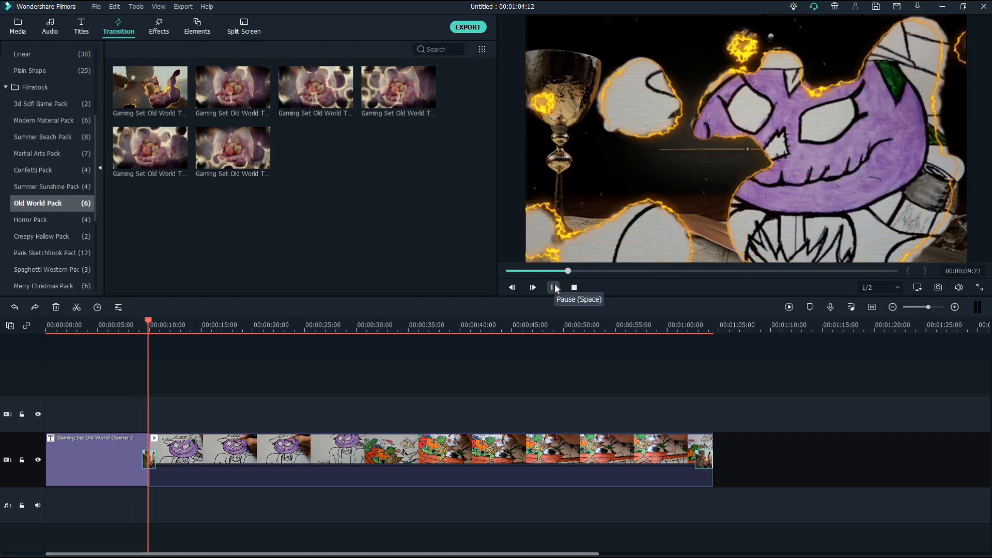
click(553, 287)
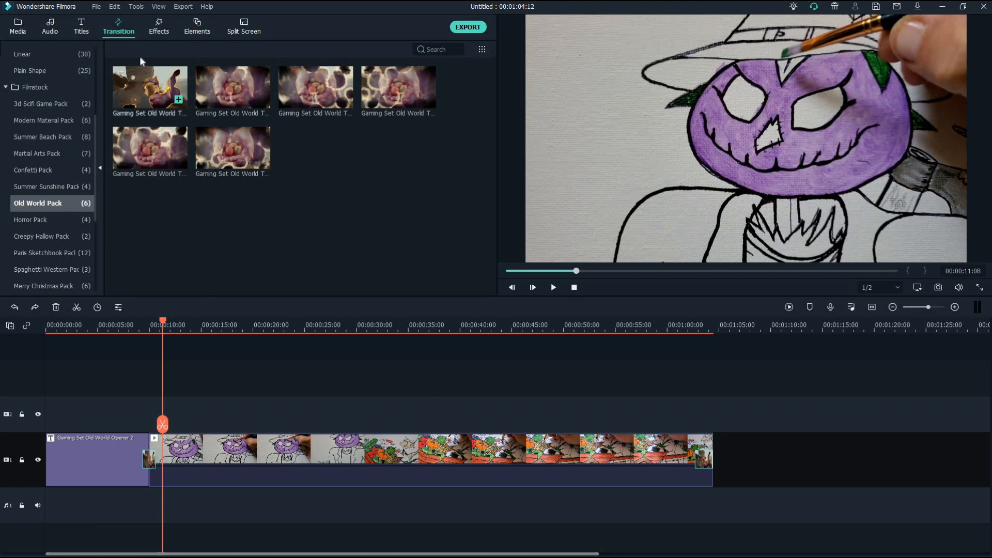
Add the Gaming Set Old World Overlay 1 effect from the Old World Pack to the track above the painting video
click(160, 26)
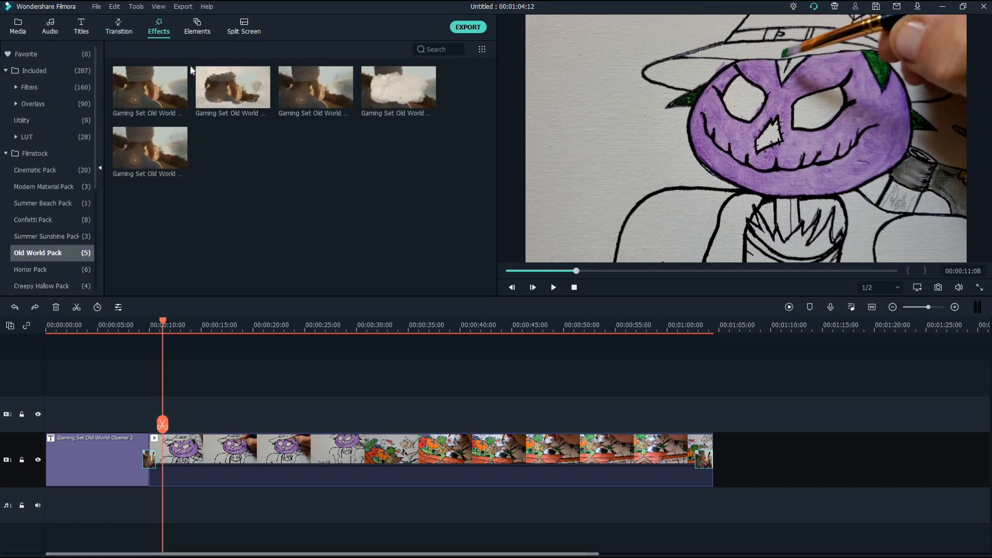
click(289, 457)
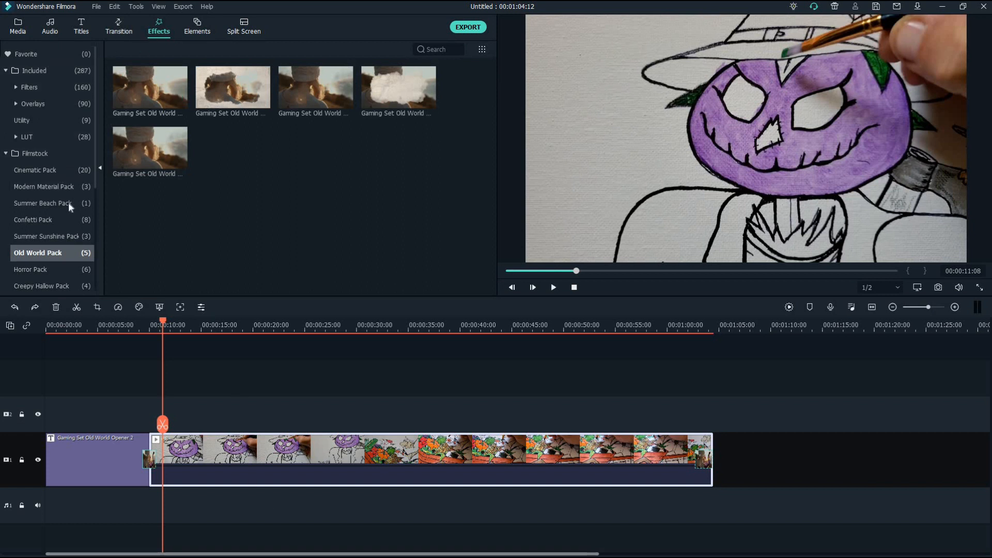
scroll(69, 207, down, 1)
mouse_move(179, 104)
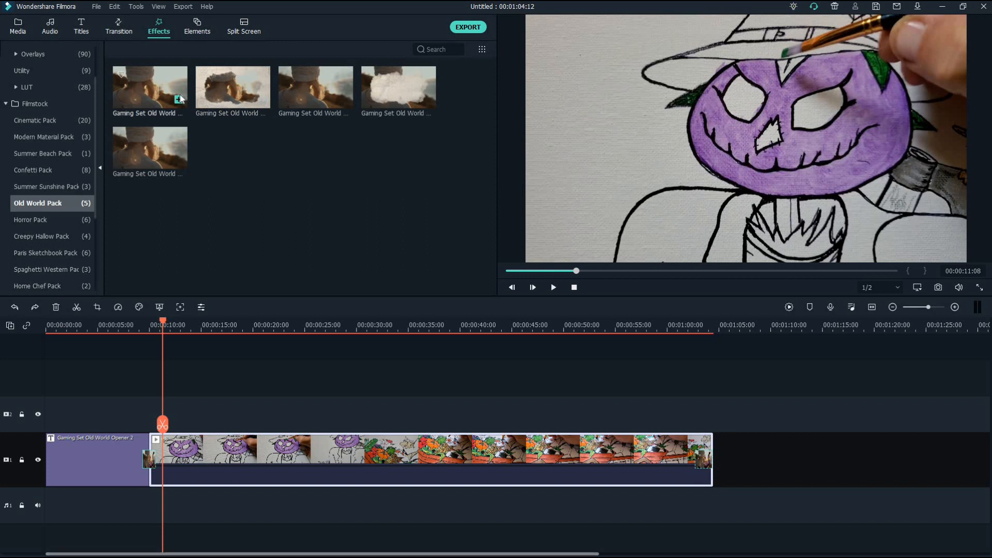
click(178, 101)
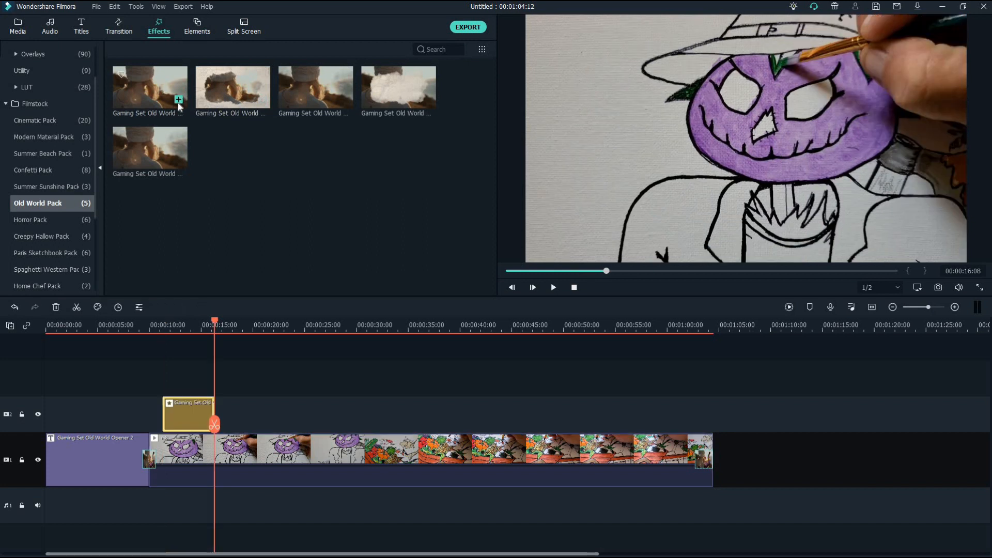
Play back the section with the overlay effect, starting just before the overlay
drag(214, 429, 151, 426)
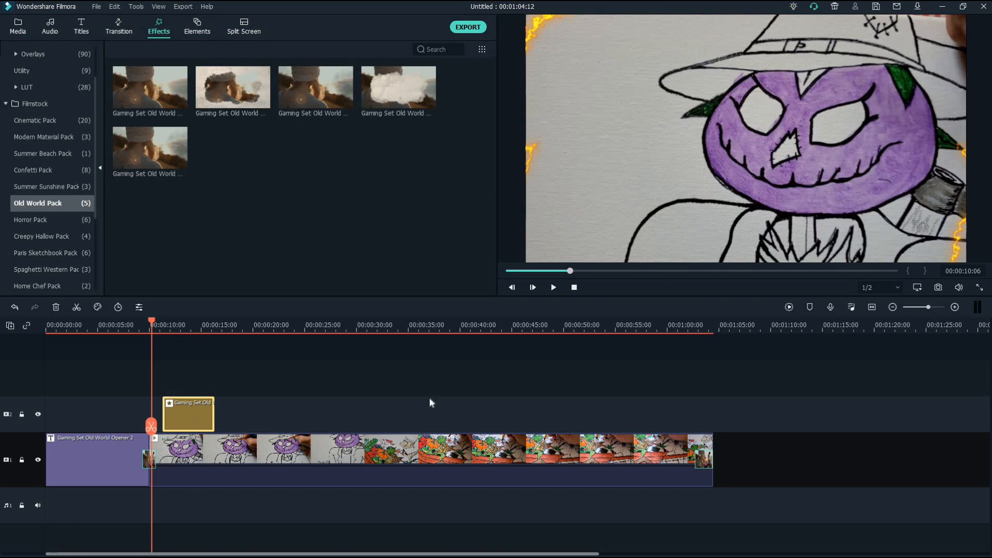
click(553, 287)
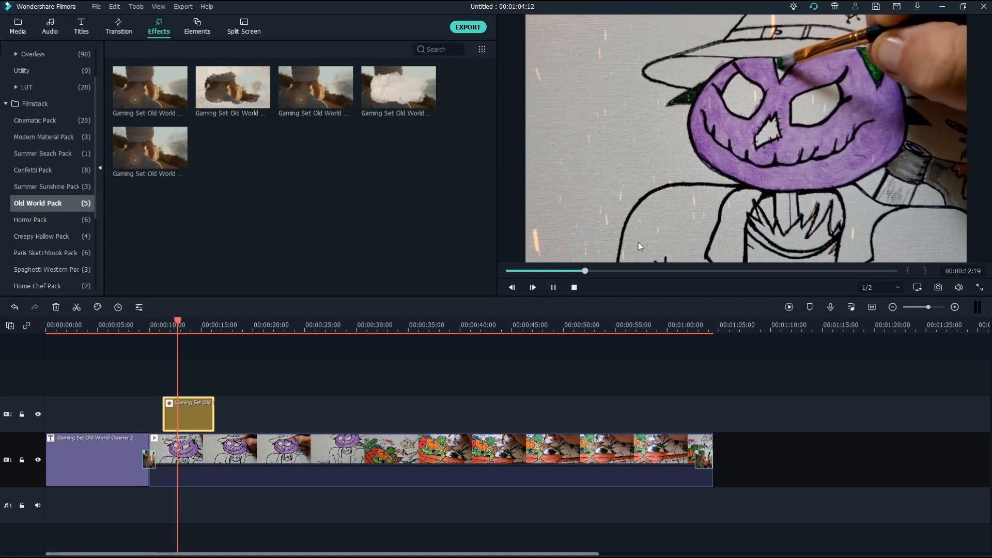
click(553, 287)
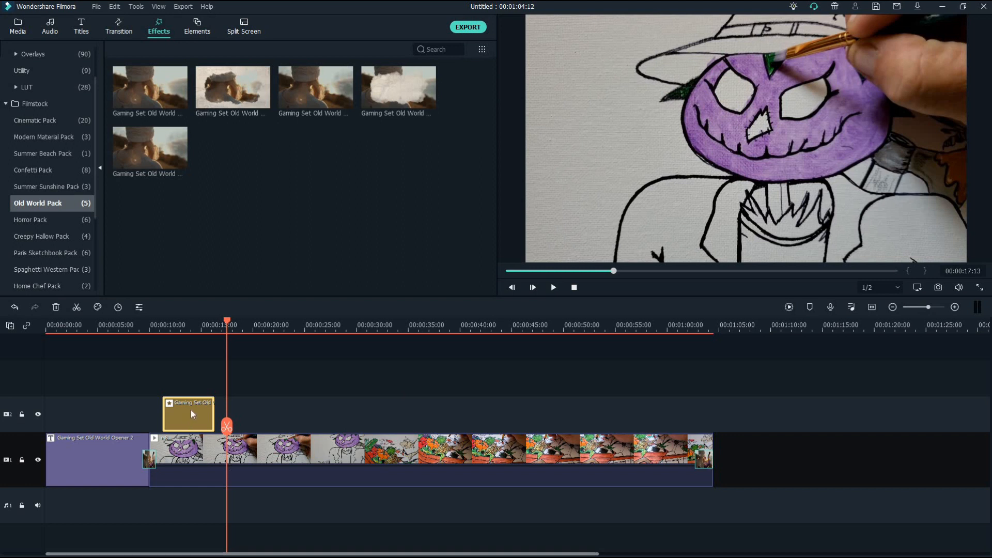
Shift the overlay to begin right after the first transition, extend it to the end of the video clip, and preview it
drag(190, 413, 187, 414)
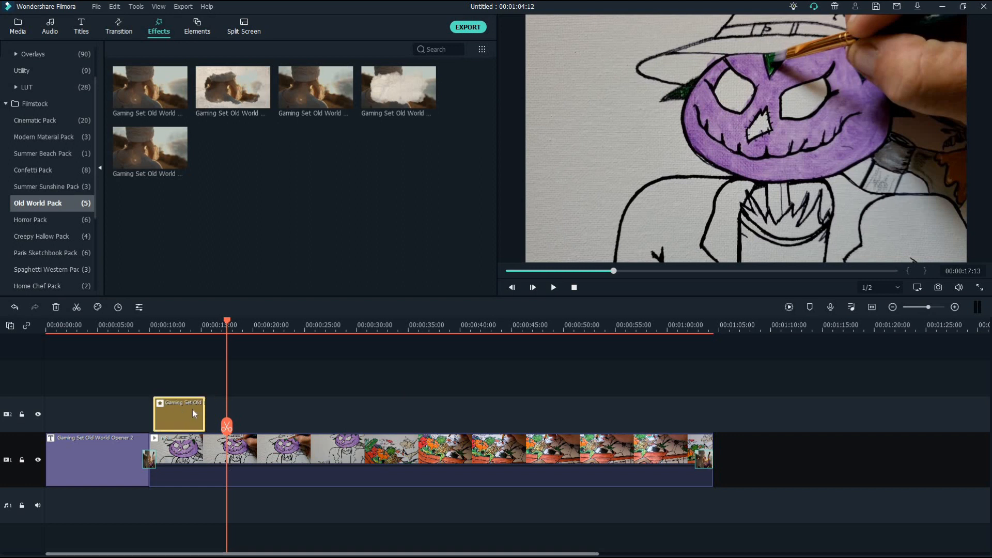
drag(205, 414, 712, 423)
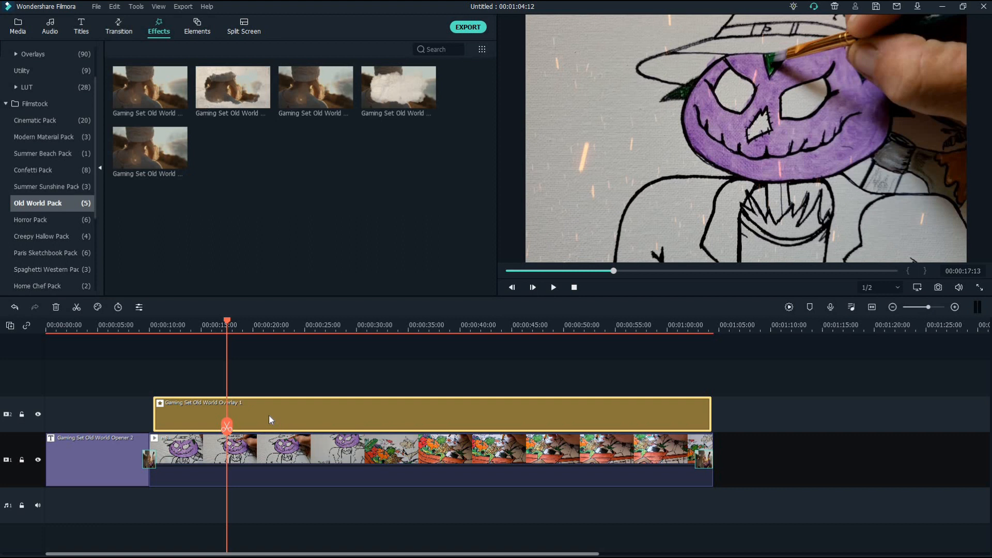
click(554, 289)
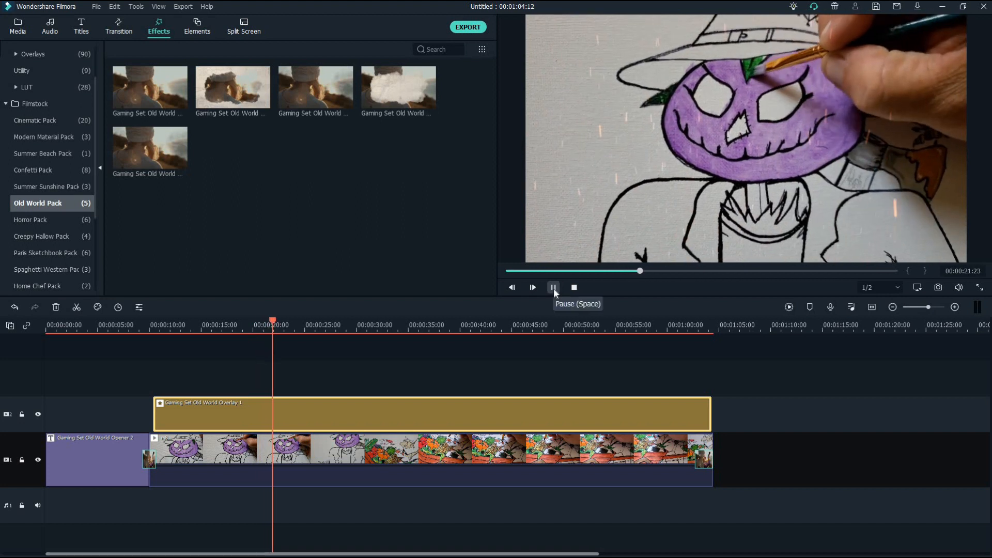
click(554, 287)
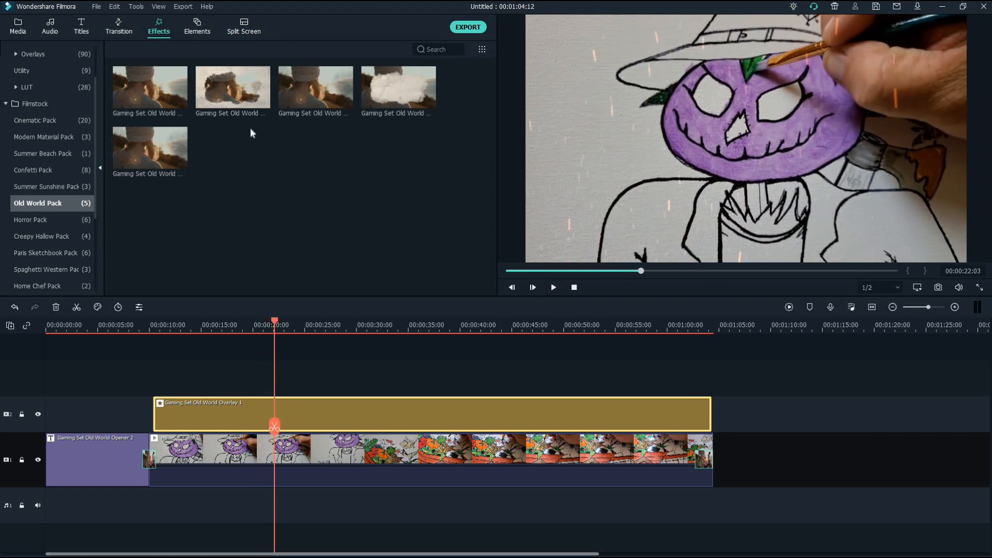
Browse the Old World Pack's elements, titles and transitions
click(198, 26)
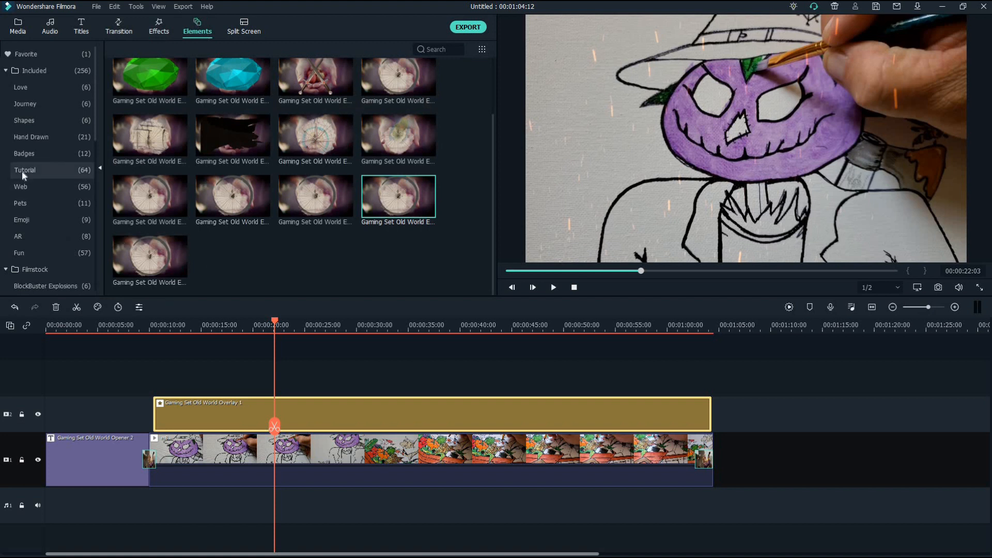
scroll(34, 203, down, 5)
scroll(45, 248, up, 1)
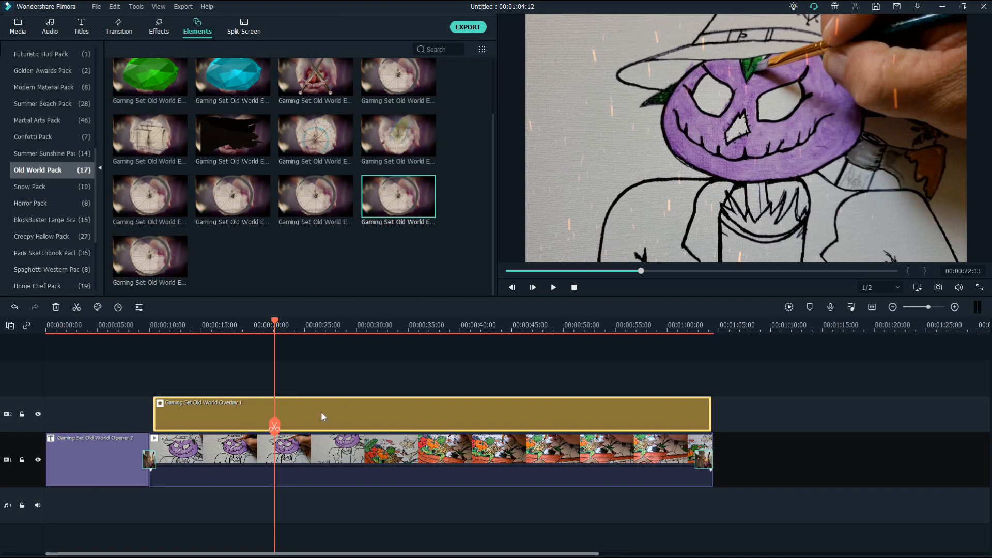
click(81, 24)
scroll(61, 194, down, 3)
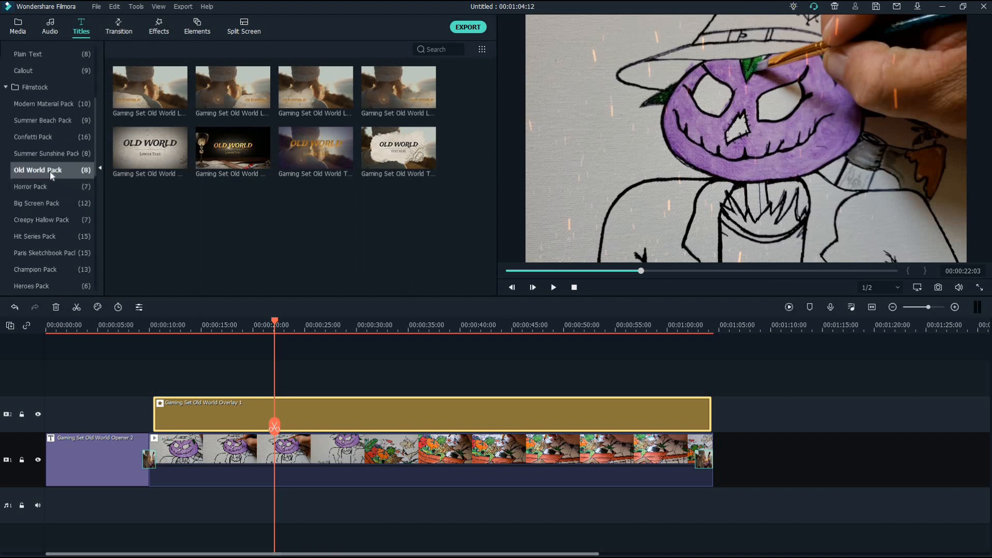
click(119, 26)
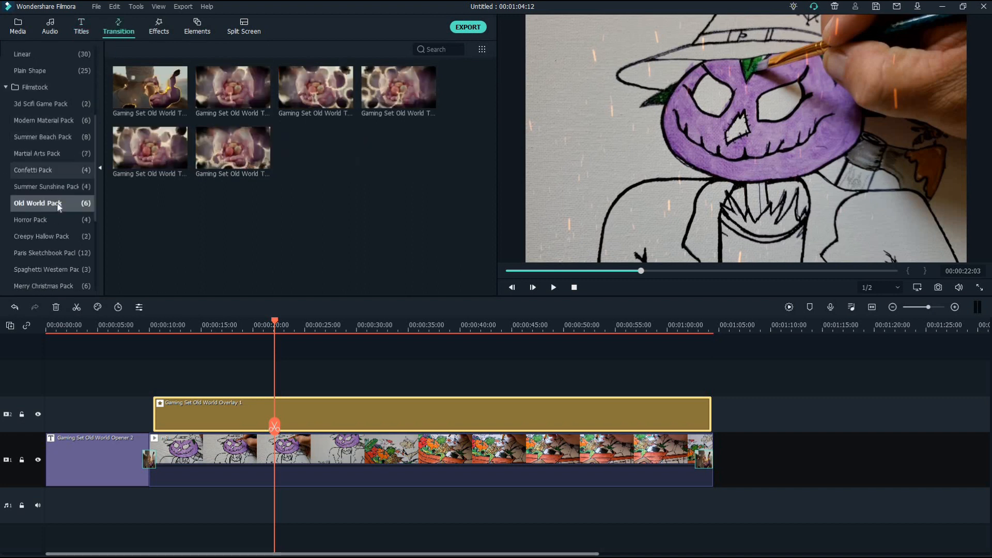